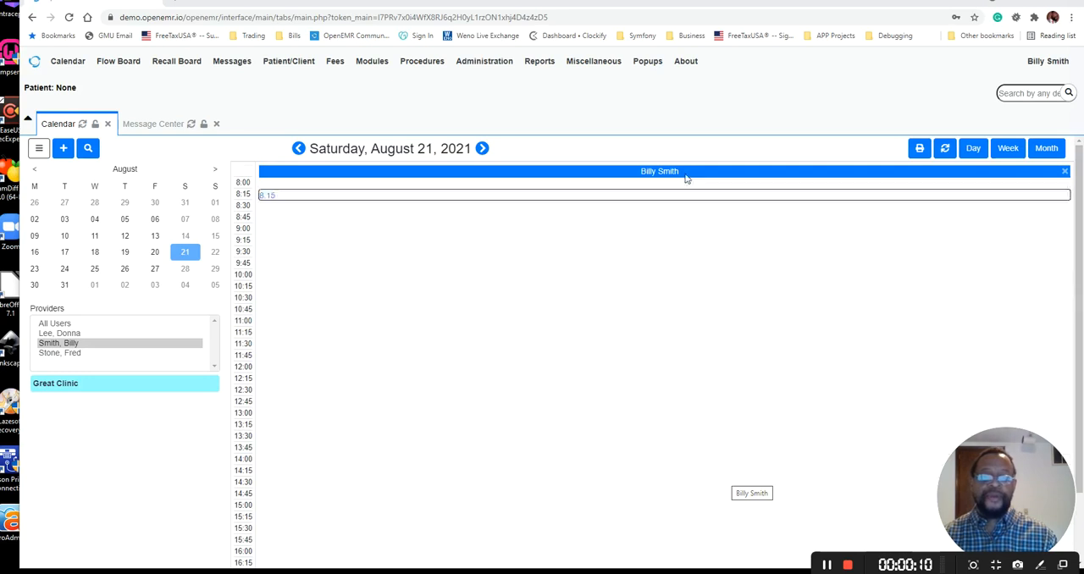
Check the version information on the About OpenEMR page, close that page and return to the calendar
click(686, 74)
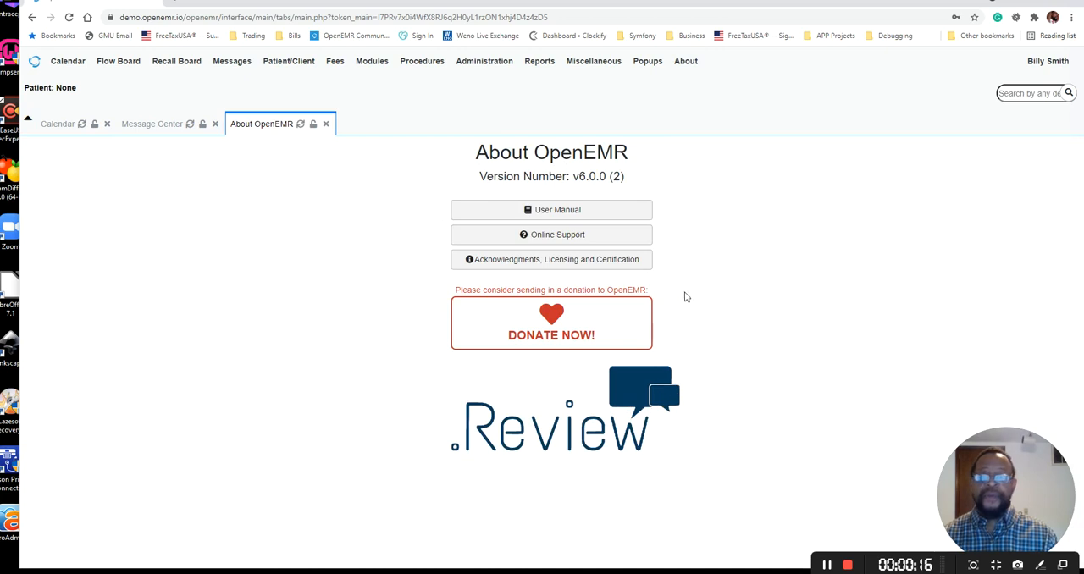
click(326, 125)
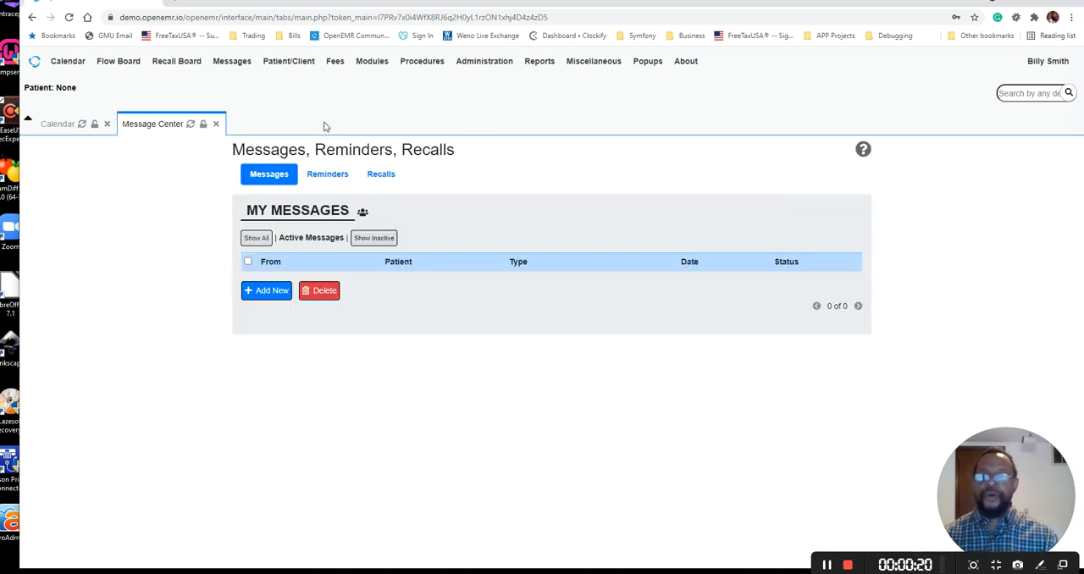
click(59, 124)
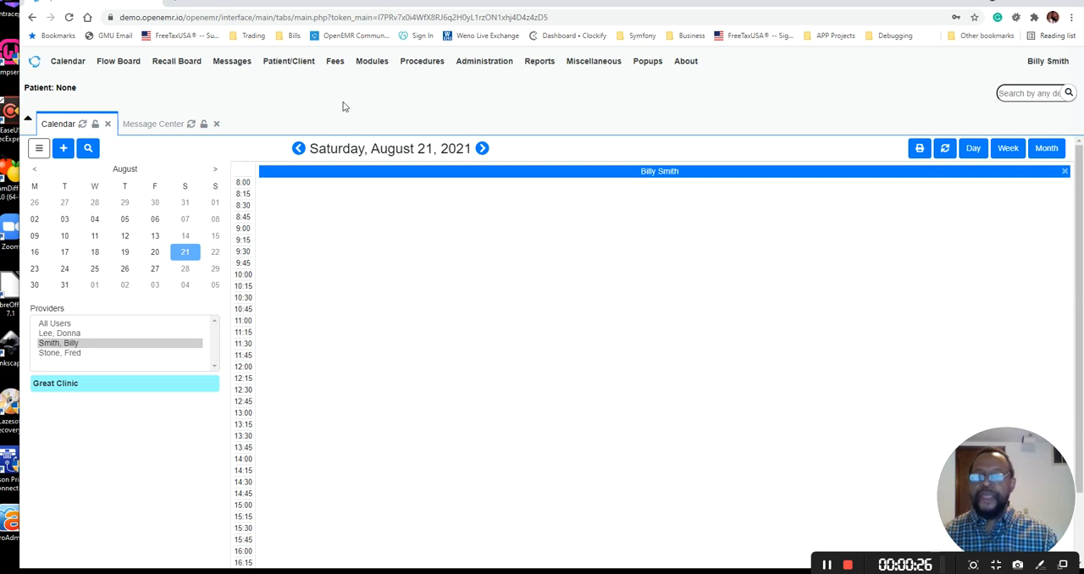
Open the Patient Finder and start adding a new patient
mouse_move(301, 75)
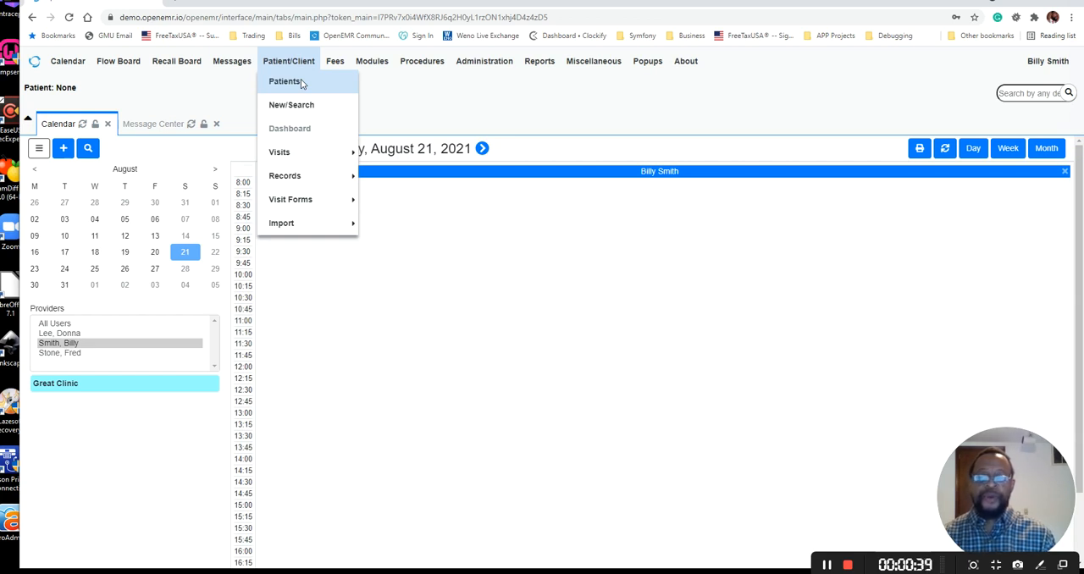
click(302, 82)
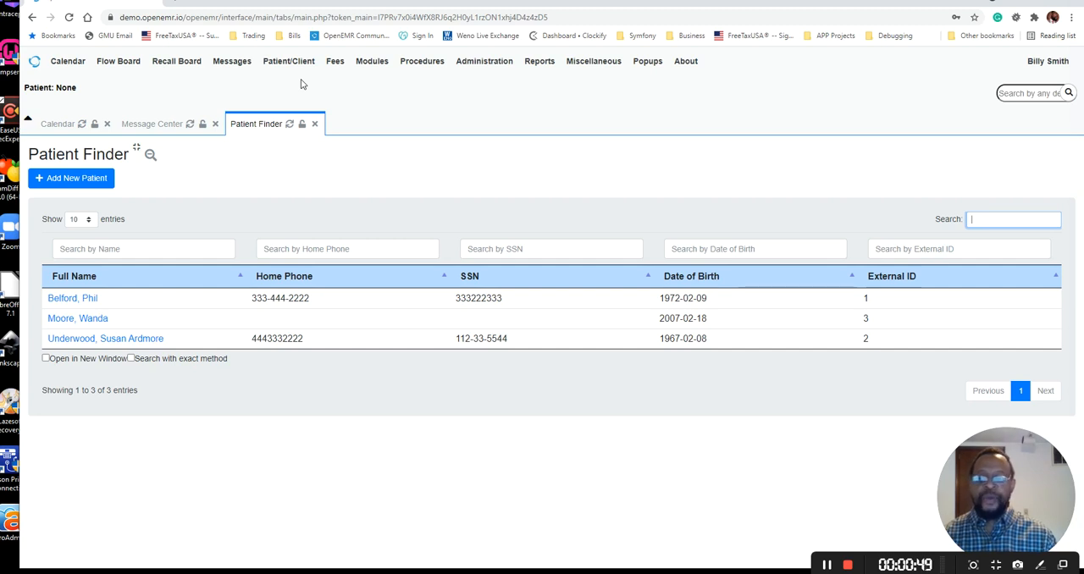
click(153, 249)
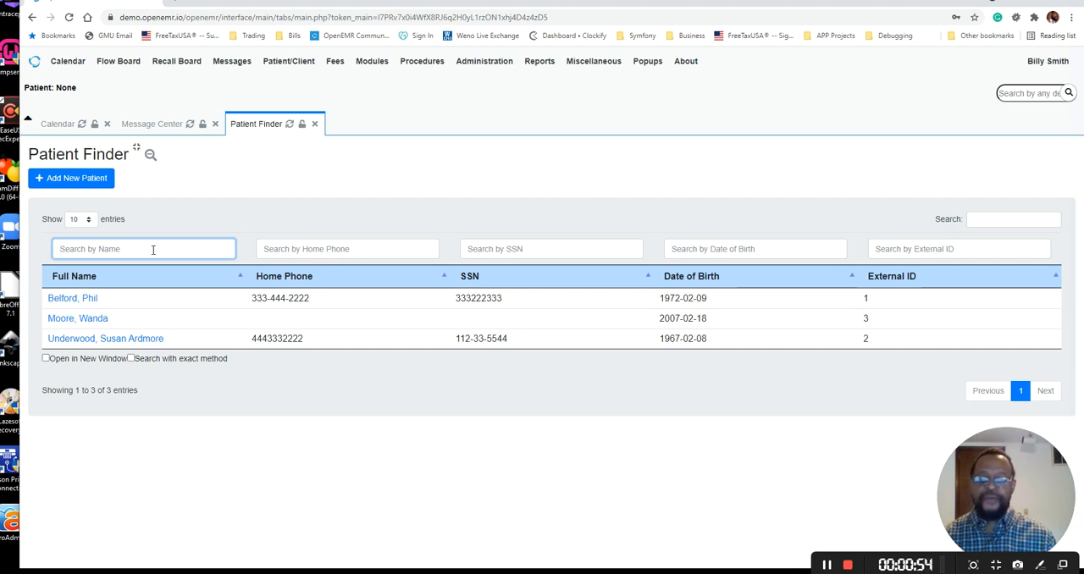
click(97, 184)
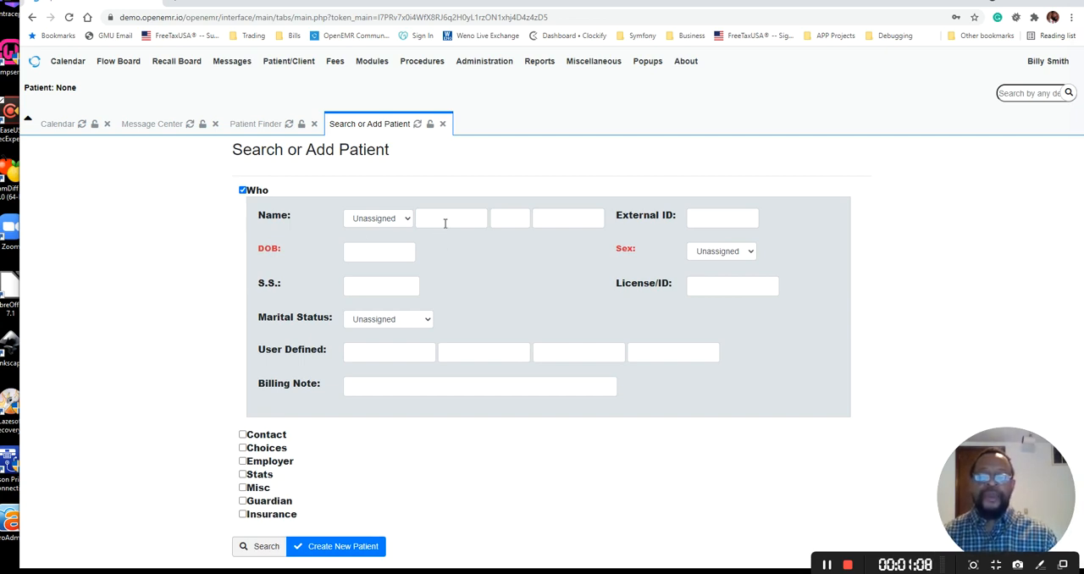
Search the existing patients by last name, close the results and empty the last name field
click(559, 219)
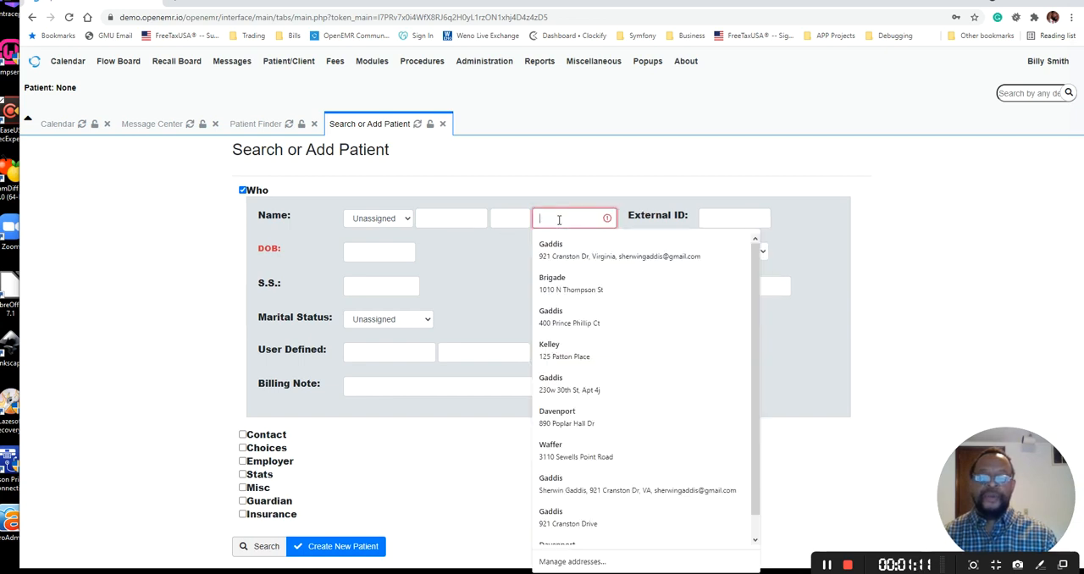
text(bill)
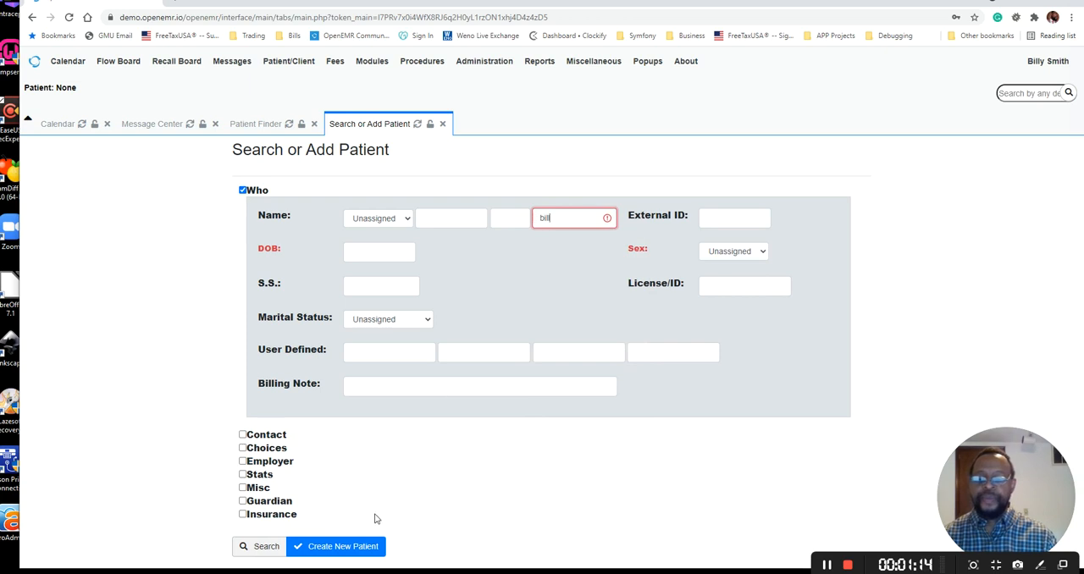
click(272, 546)
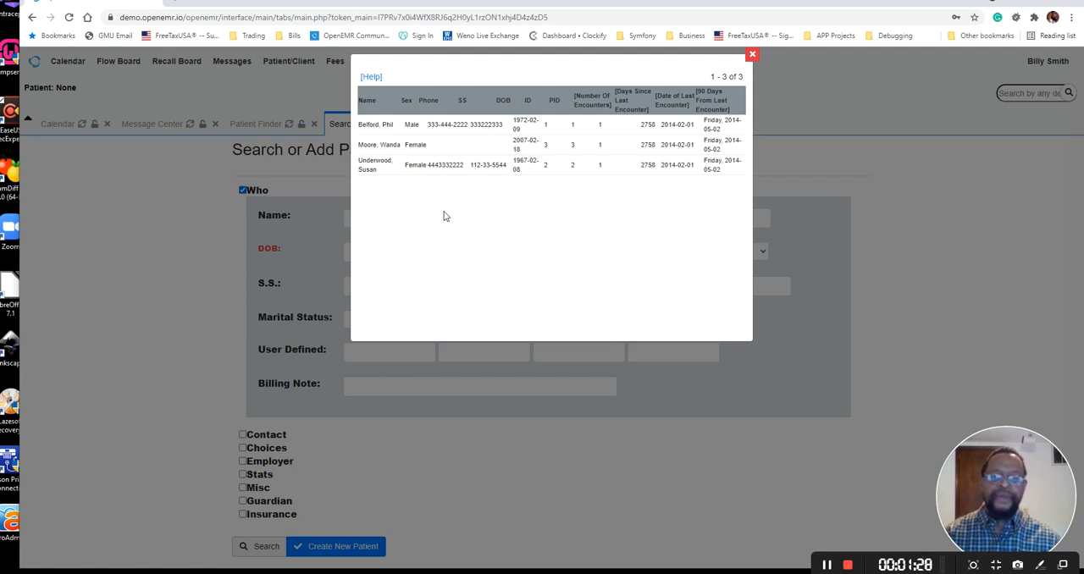
click(752, 54)
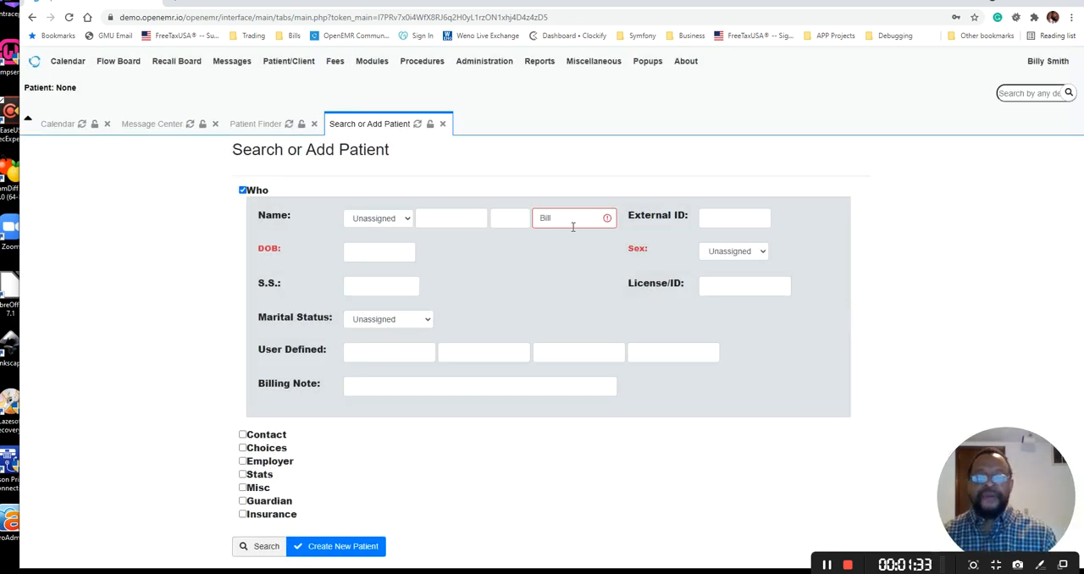
click(567, 222)
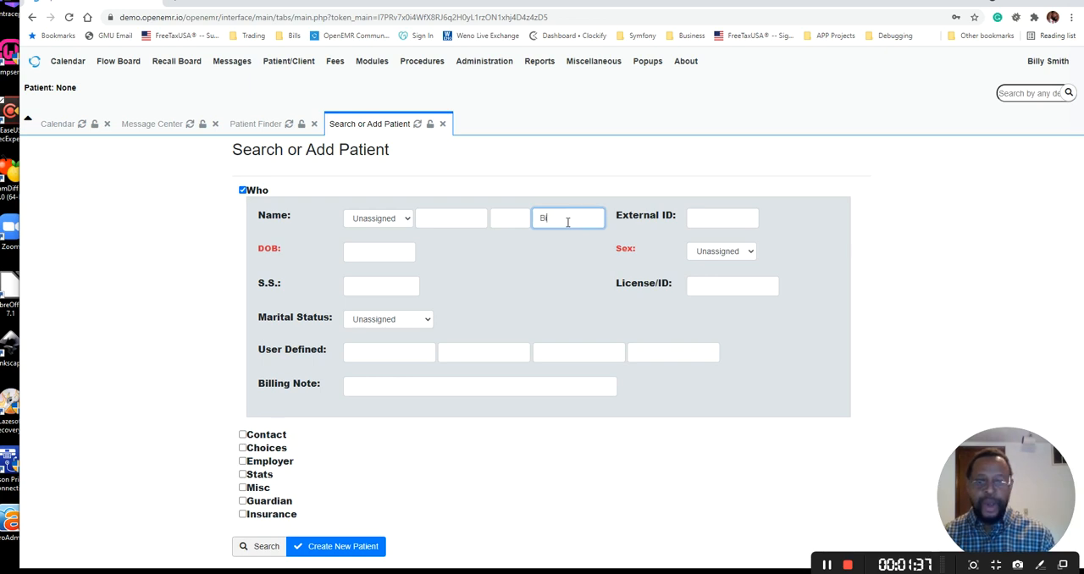
key(BackSpace)
key(BackSpace)
key(BackSpace)
key(BackSpace)
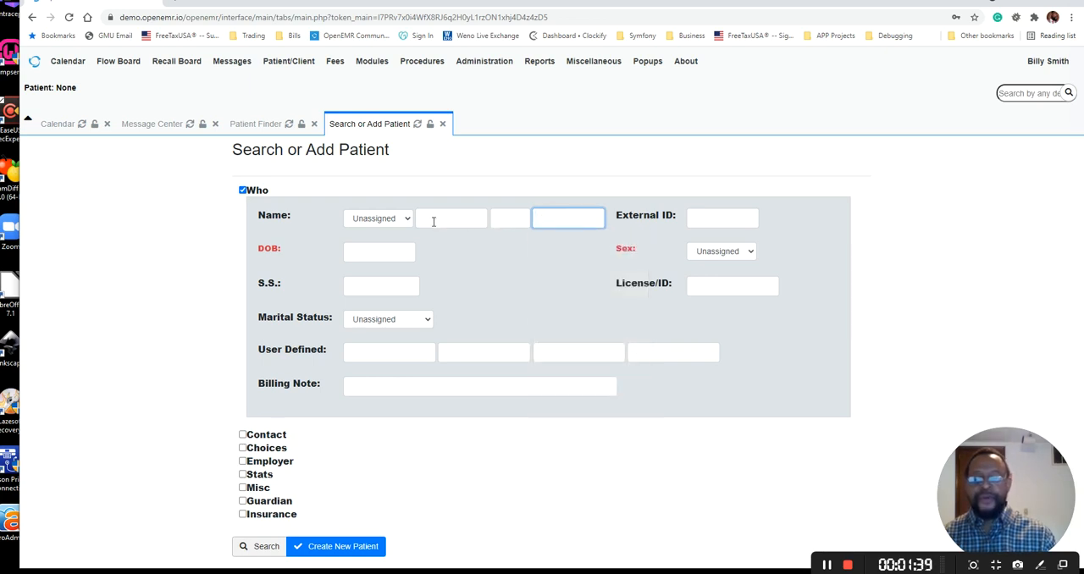
click(433, 220)
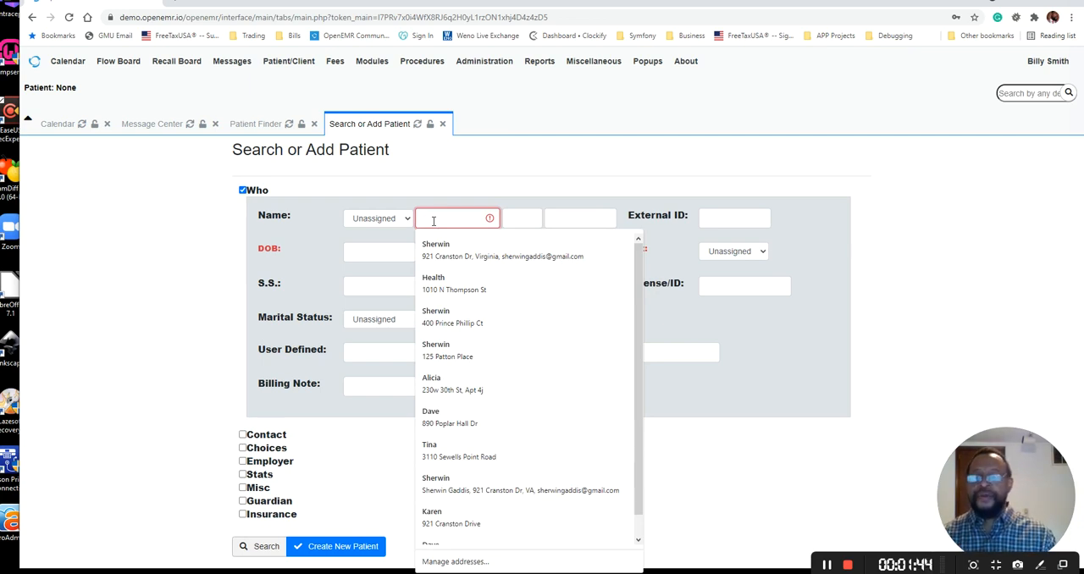
click(287, 255)
drag(287, 255, 262, 248)
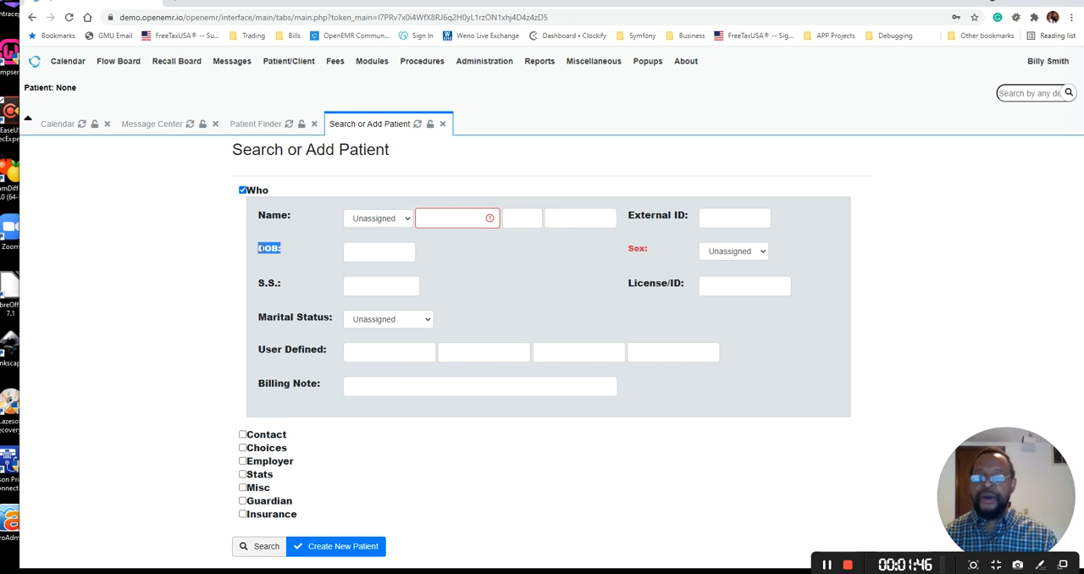
click(276, 260)
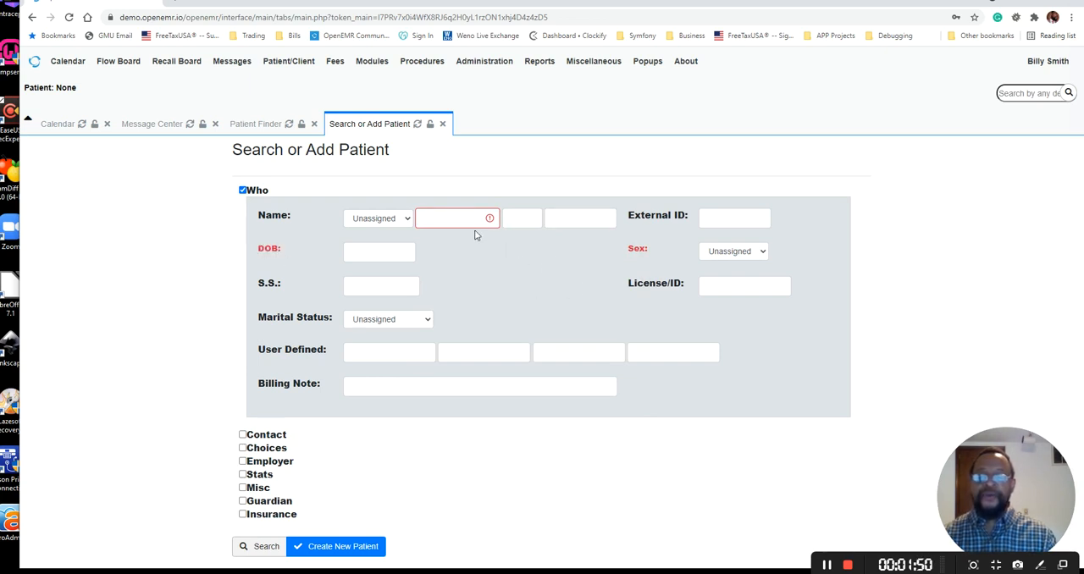
click(526, 222)
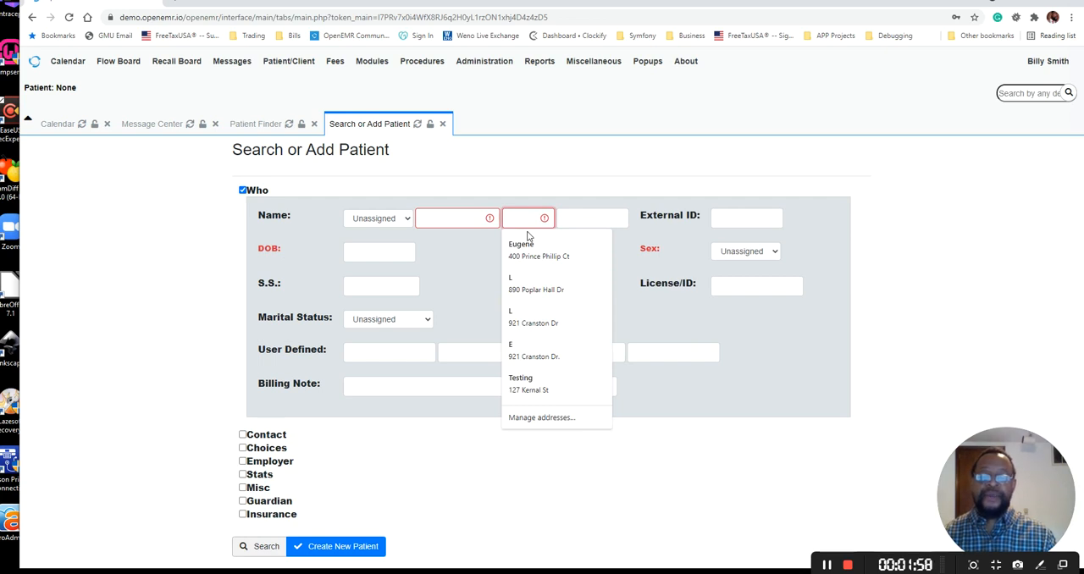
click(573, 221)
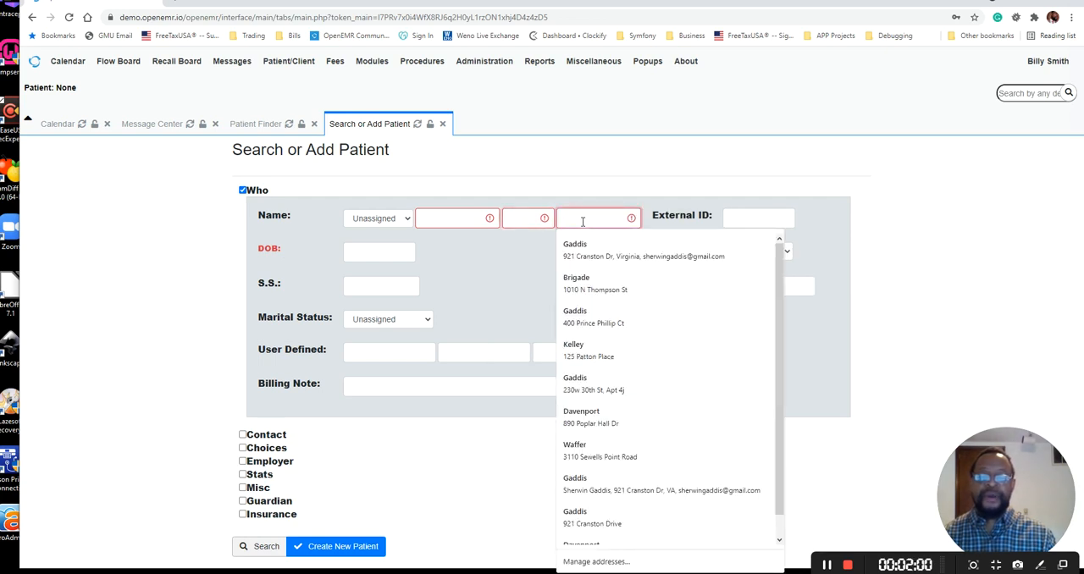
click(495, 250)
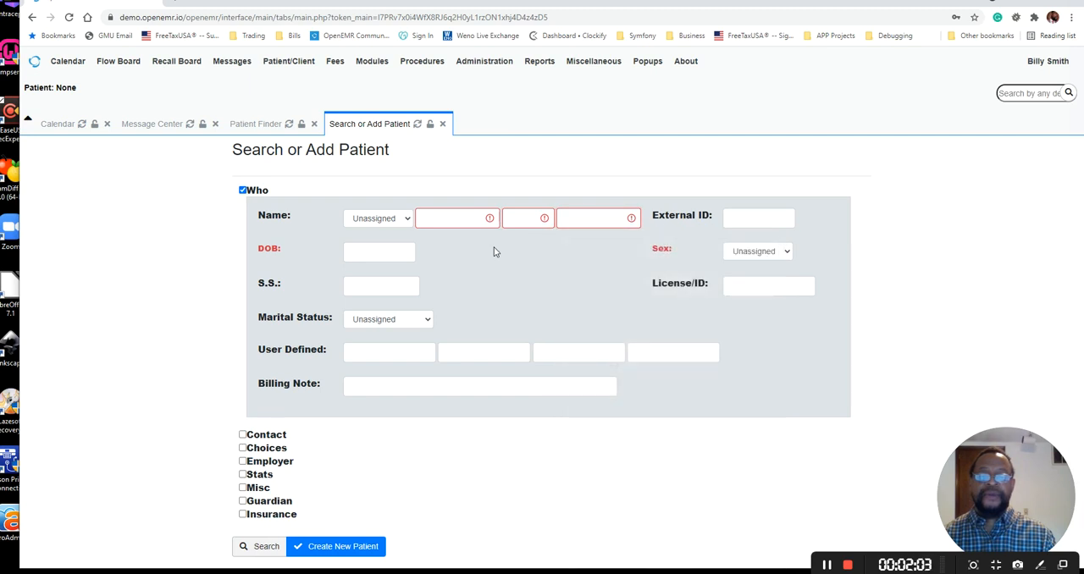
Enter the new patient's first and last name, leaving the middle name blank
click(452, 219)
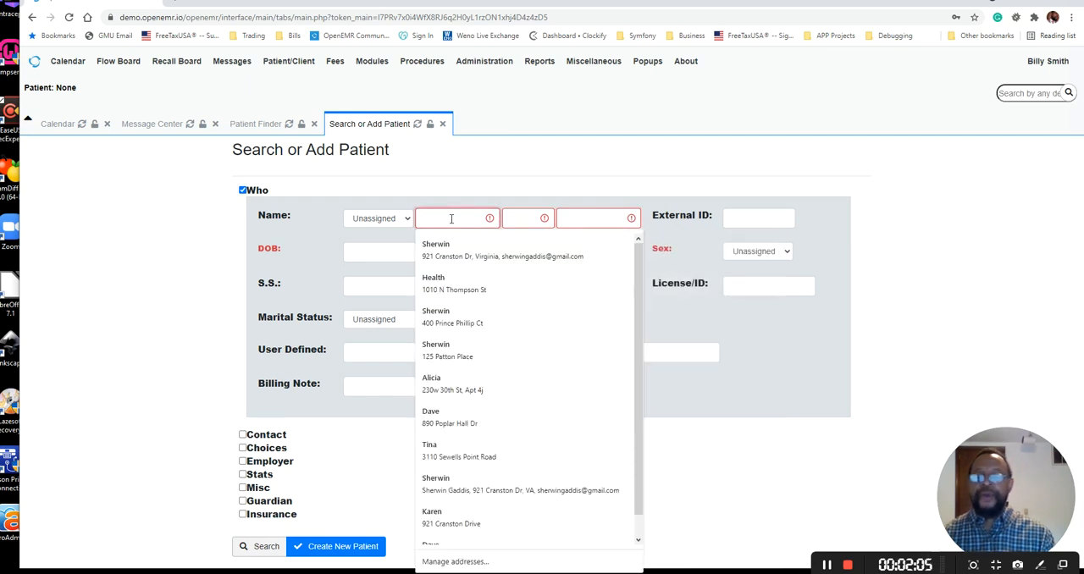
text(Aug)
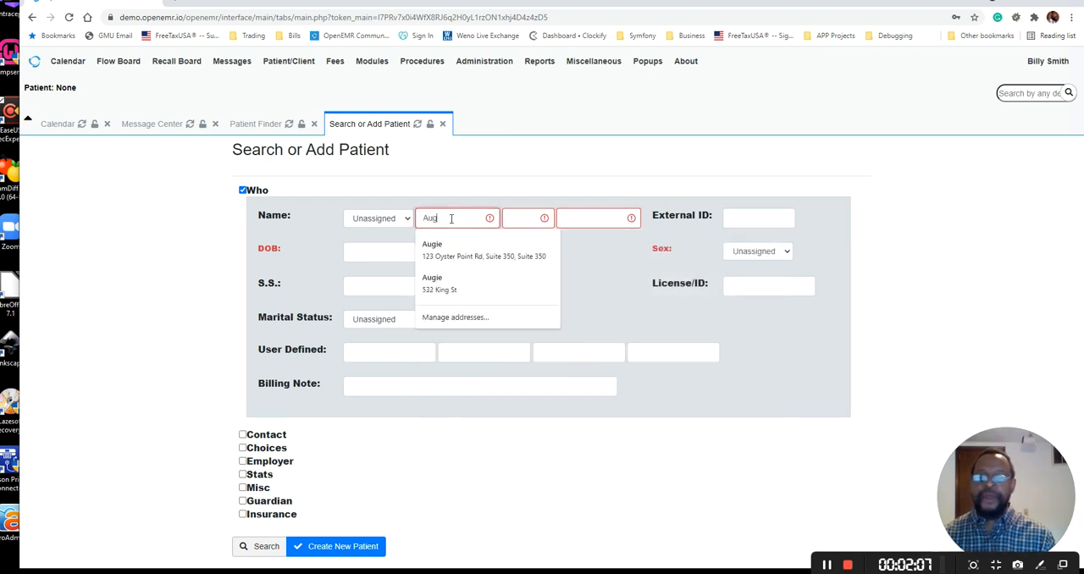
text(gie)
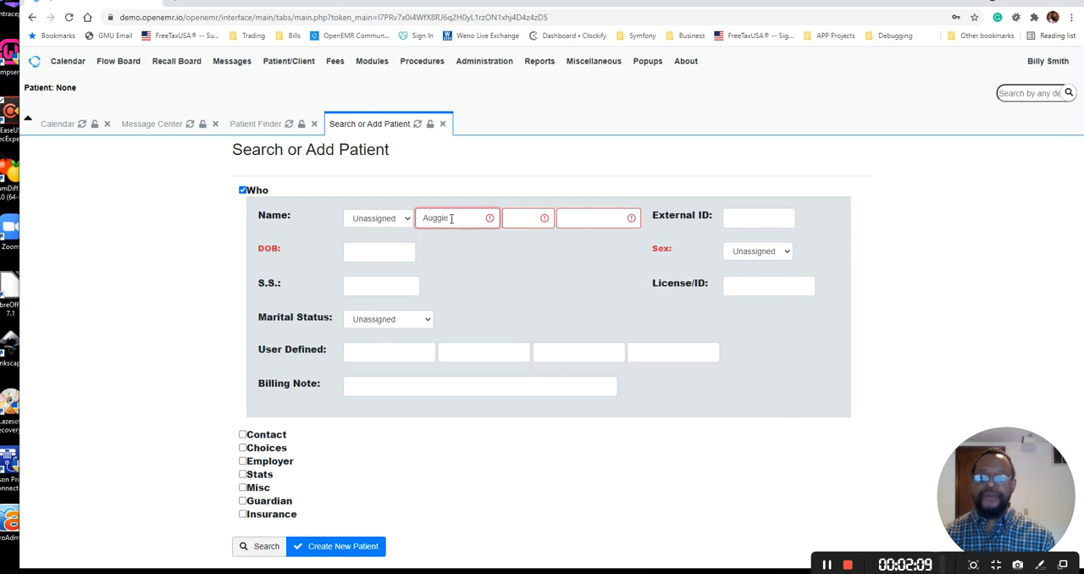
key(Tab)
key(Tab)
text(D)
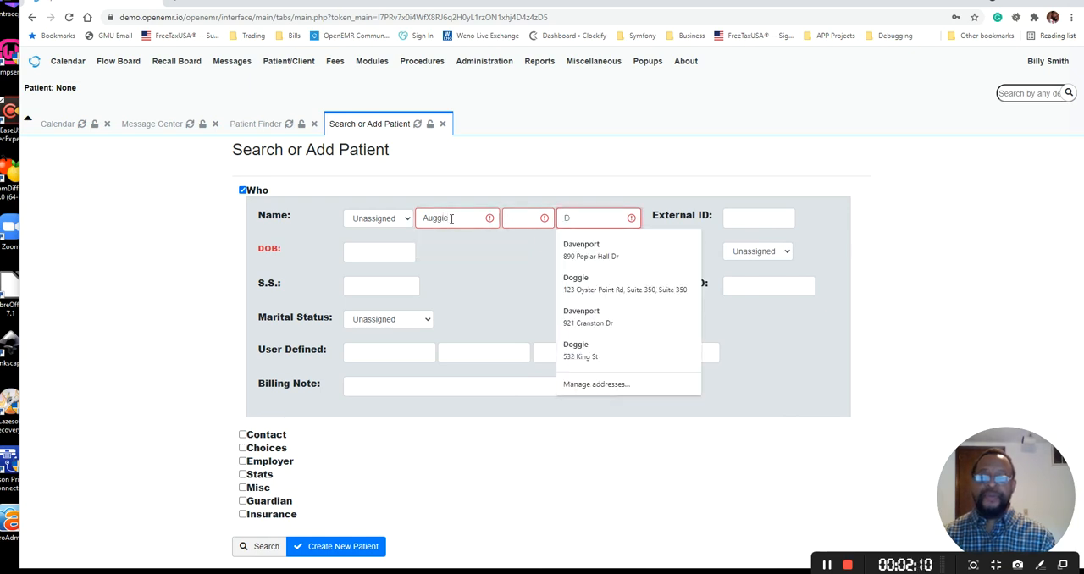
text(oggie)
key(Tab)
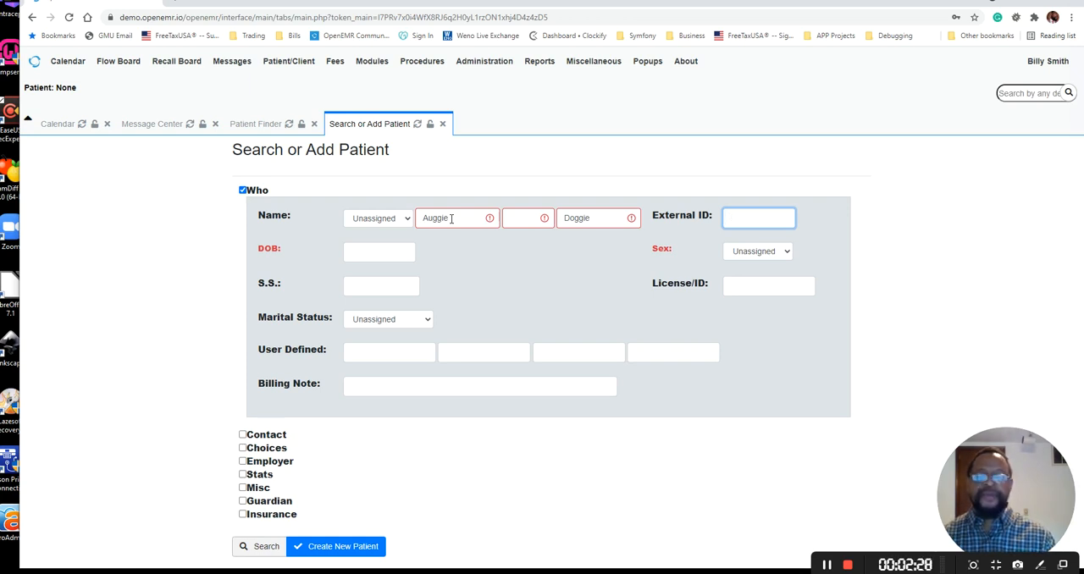
Pick the new patient's date of birth and set the sex to Male
click(364, 251)
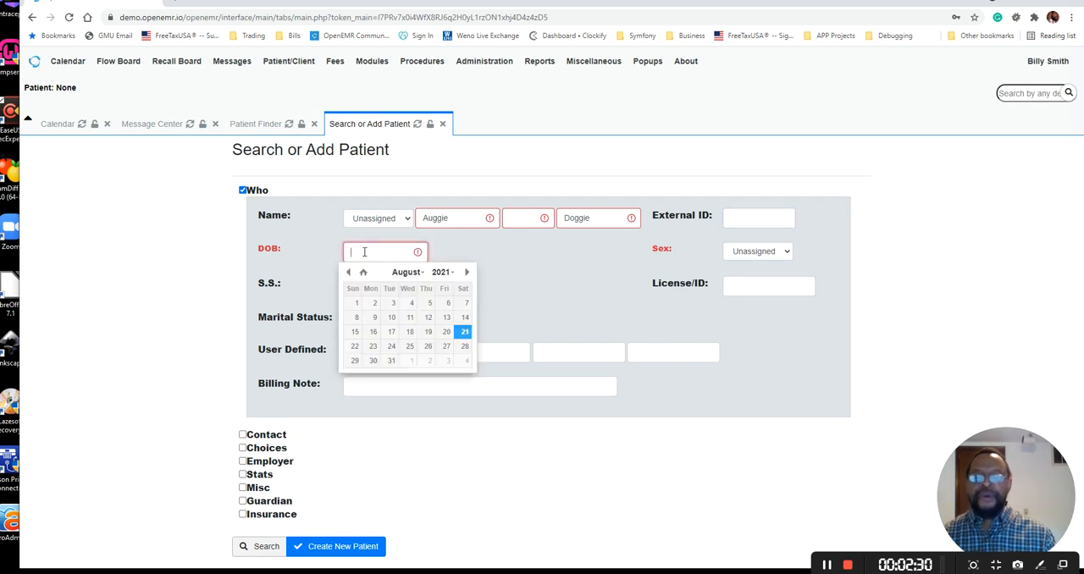
click(442, 272)
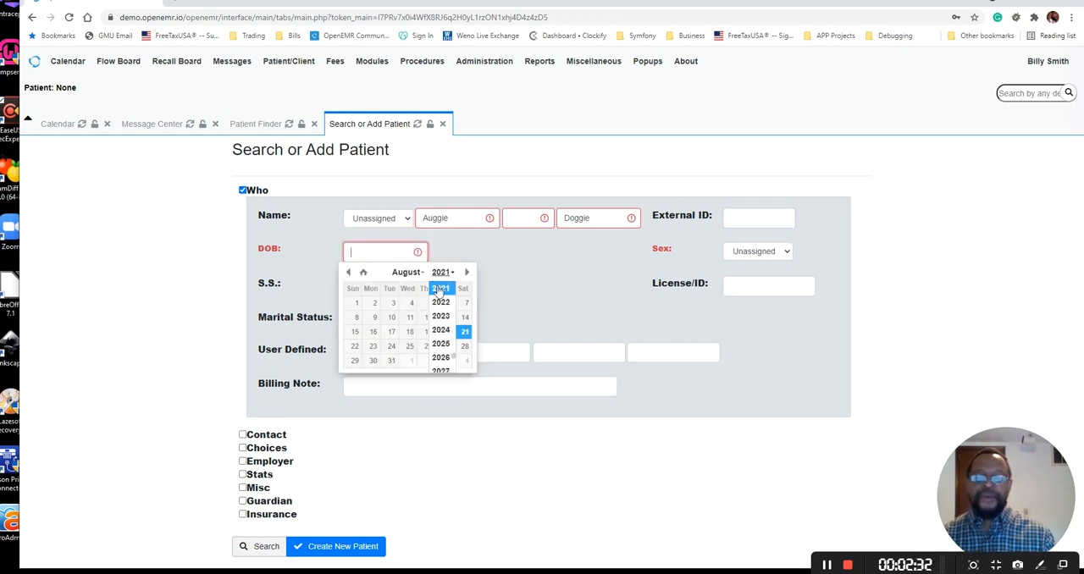
scroll(441, 309, up, 6)
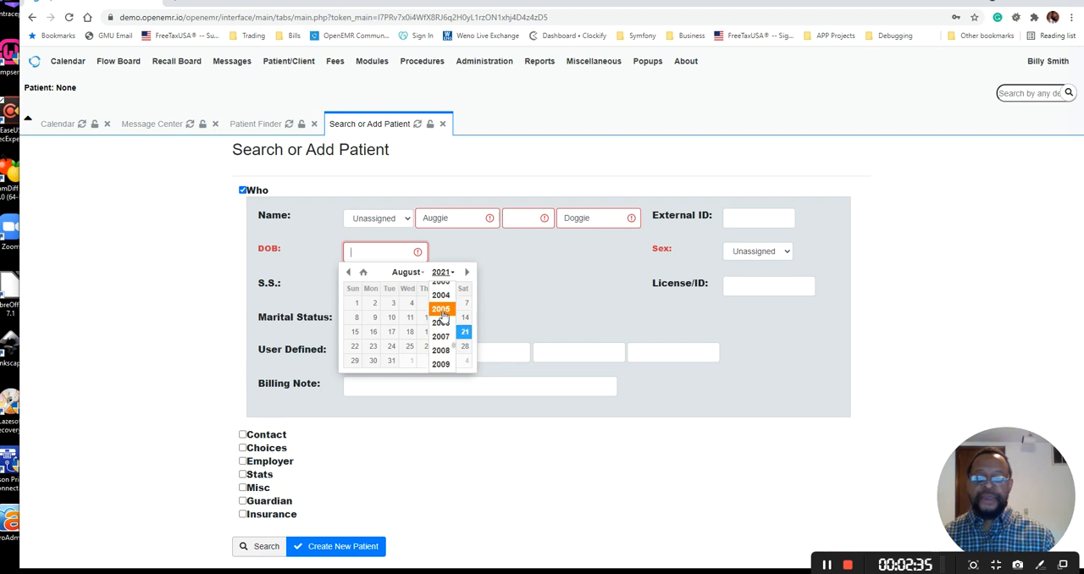
scroll(442, 316, up, 7)
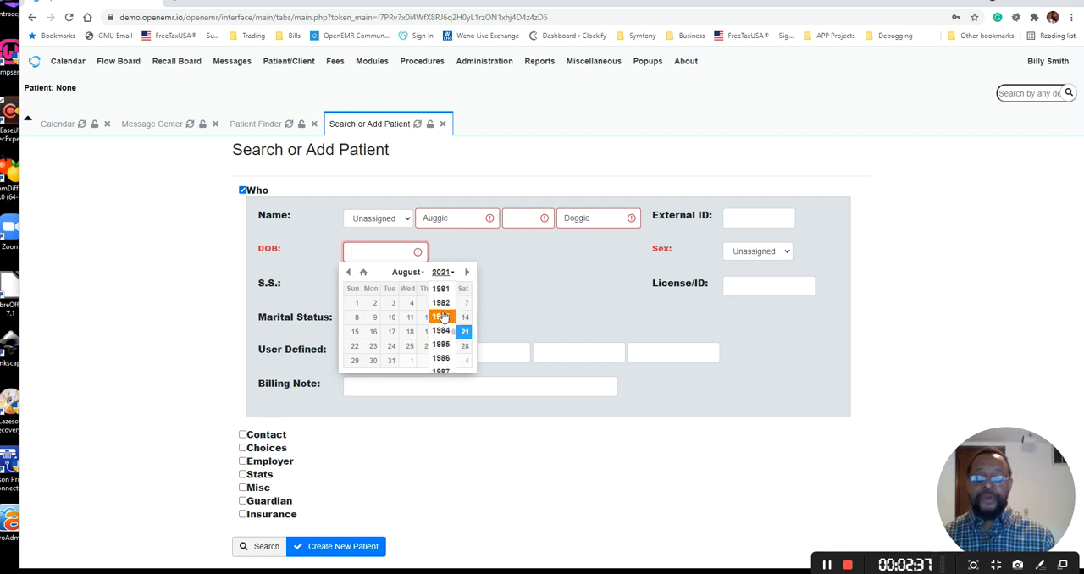
click(440, 290)
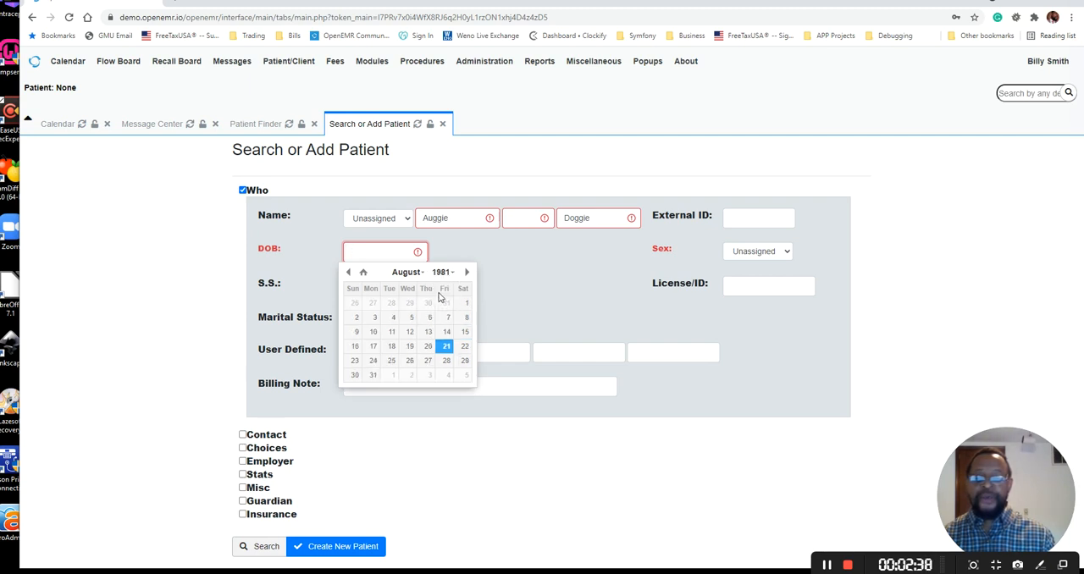
click(398, 276)
scroll(415, 326, up, 2)
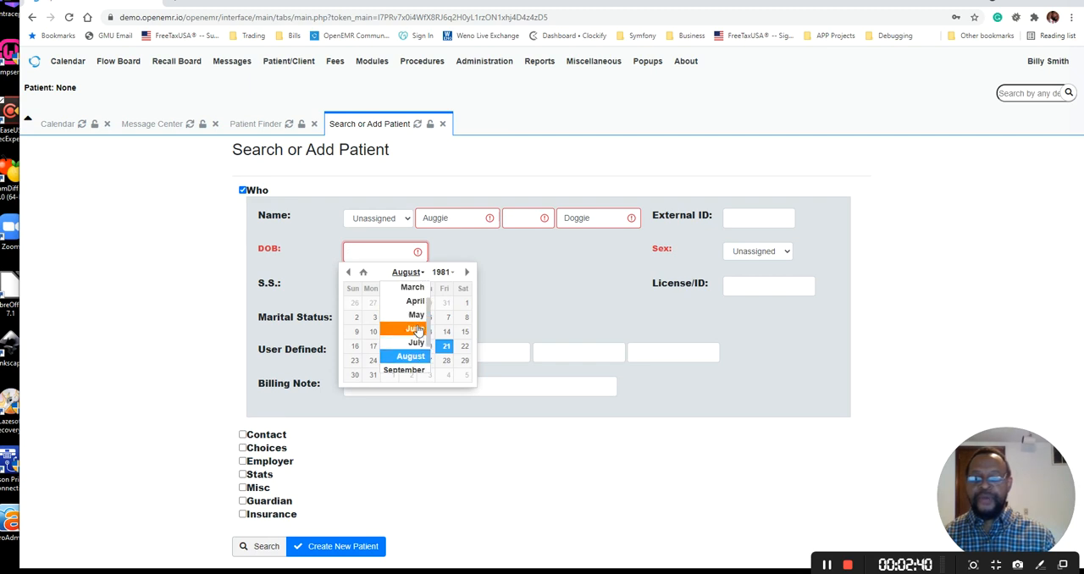
click(416, 315)
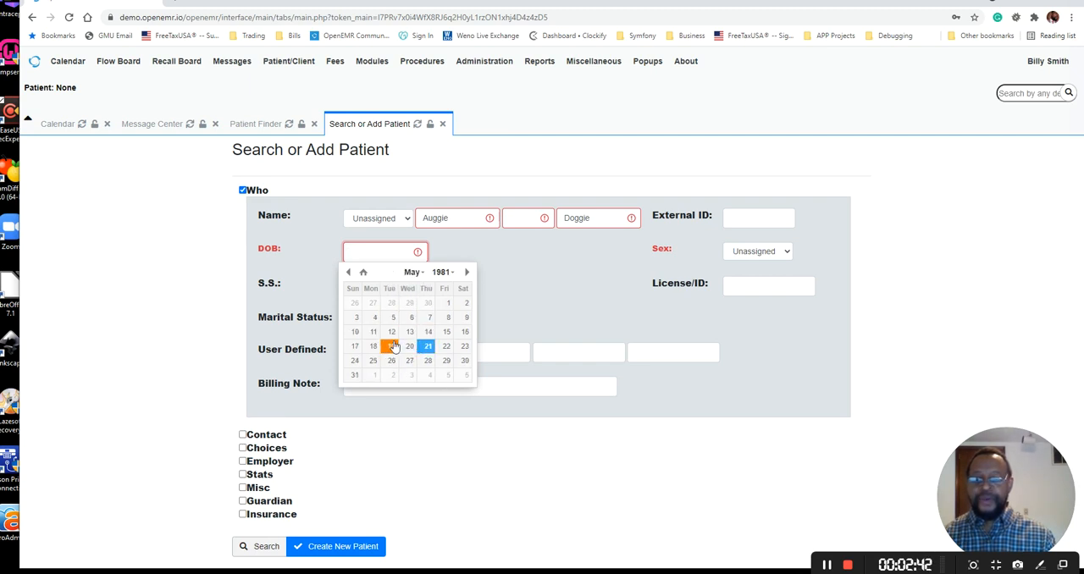
click(446, 333)
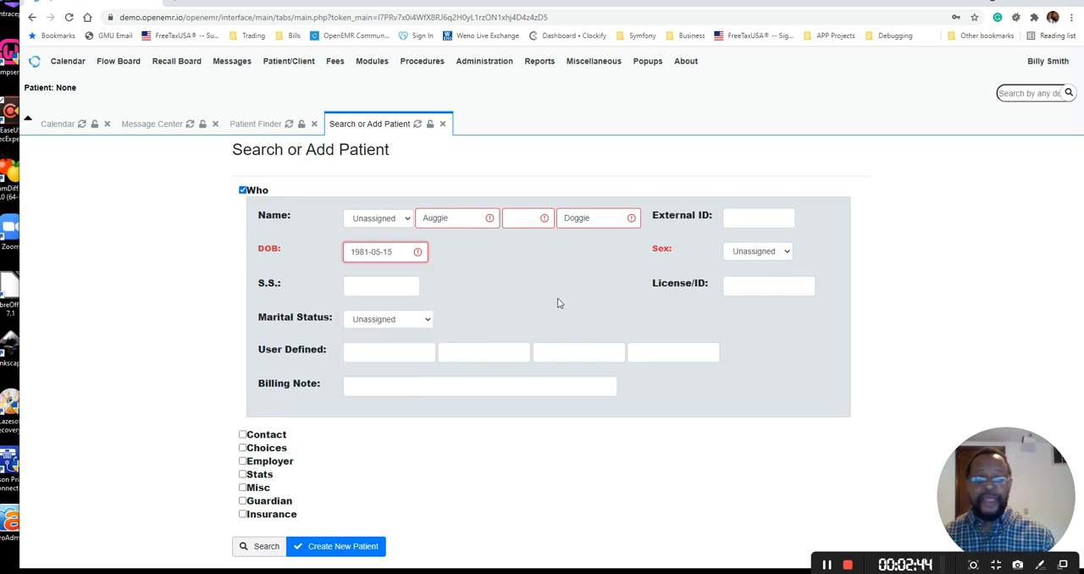
click(753, 253)
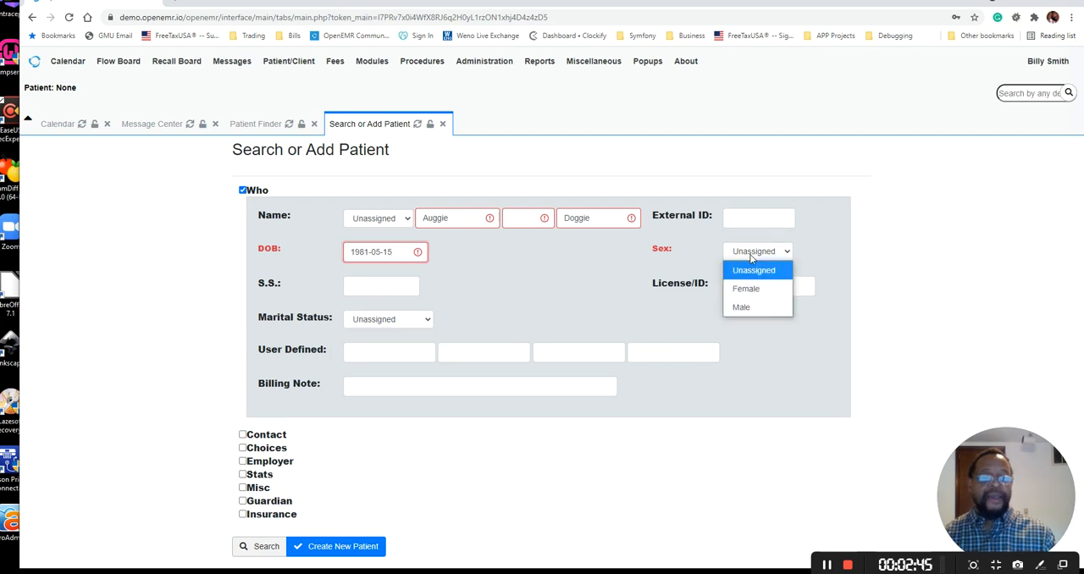
click(750, 307)
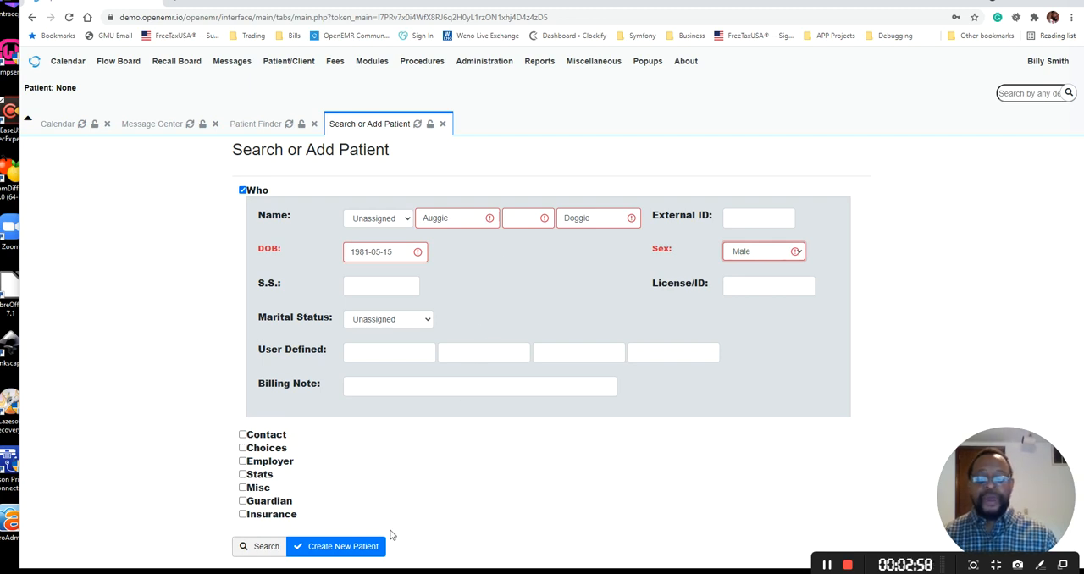
Create the new patient record, confirm the creation and dismiss the clinical reminders alert
click(358, 548)
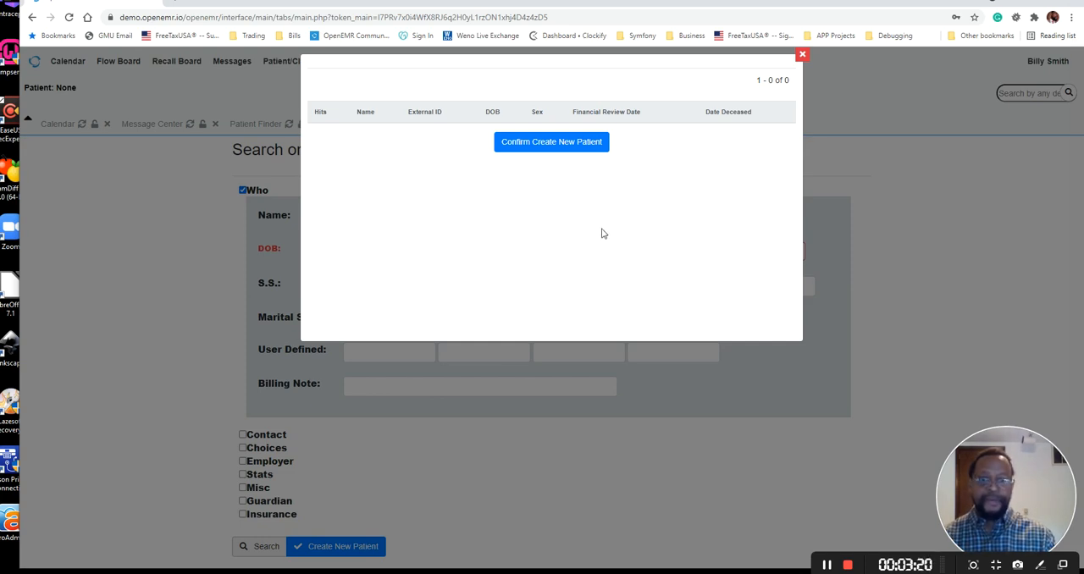
click(561, 150)
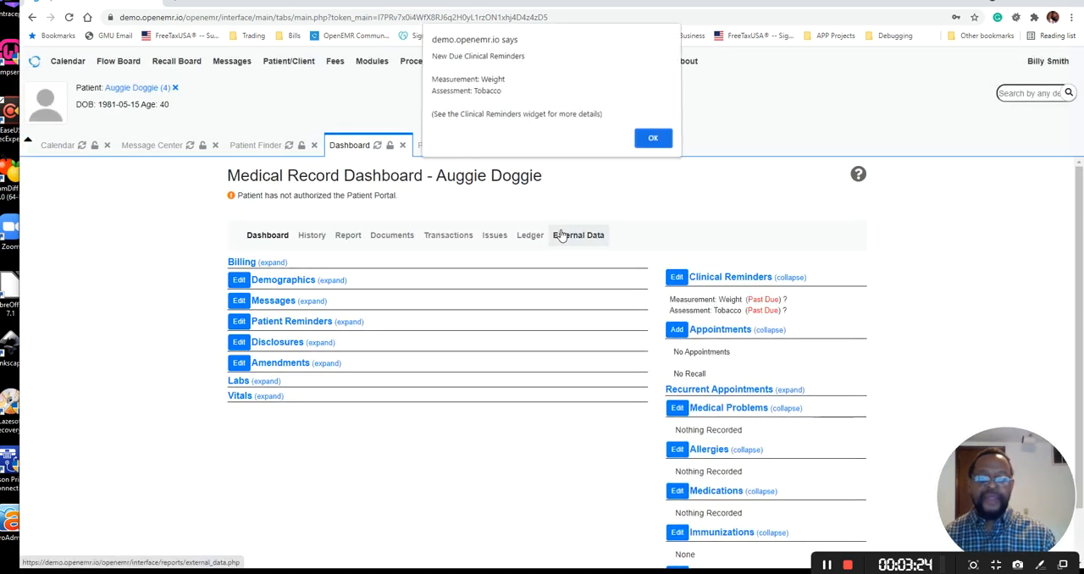
click(642, 142)
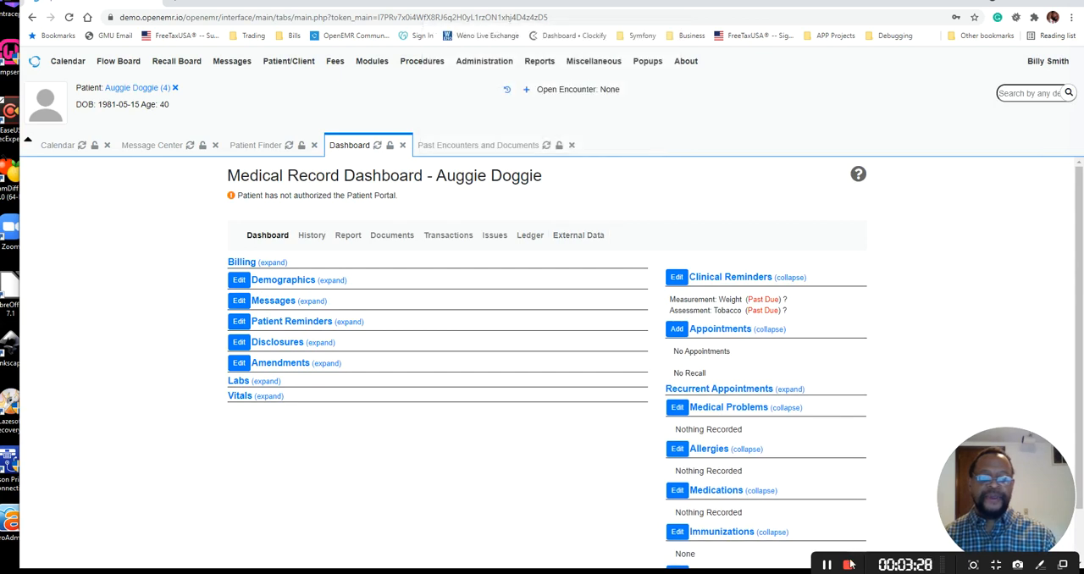